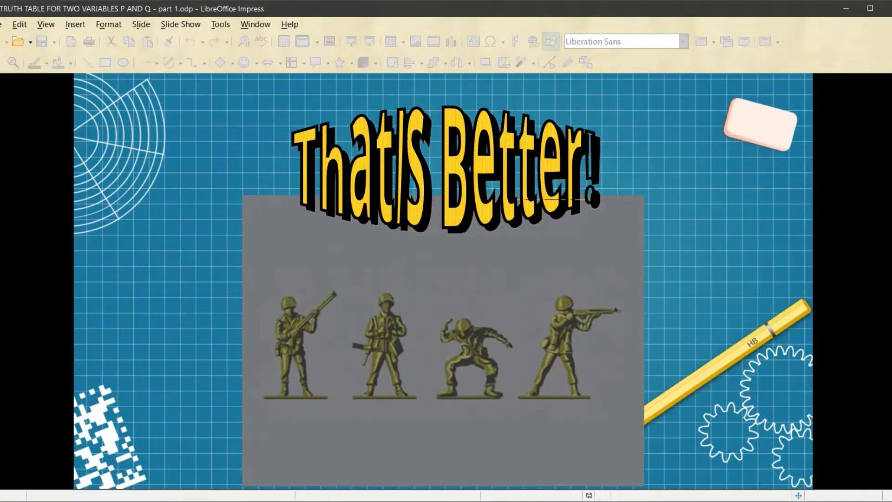
{"action": "key", "text": "Page_Down"}
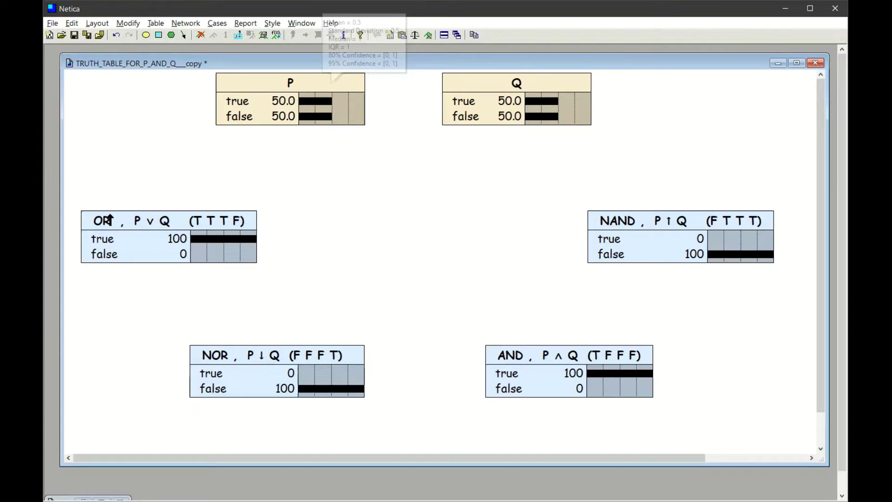
Draw links from node P and node Q to the OR node
{"action": "left_click", "coordinate": [183, 34]}
{"action": "mouse_move", "coordinate": [324, 112]}
{"action": "left_mouse_down"}
{"action": "mouse_move", "coordinate": [261, 188]}
{"action": "mouse_move", "coordinate": [195, 232]}
{"action": "left_mouse_up"}
{"action": "mouse_move", "coordinate": [474, 113]}
{"action": "left_mouse_down"}
{"action": "mouse_move", "coordinate": [409, 170]}
{"action": "mouse_move", "coordinate": [218, 219]}
{"action": "left_mouse_up"}
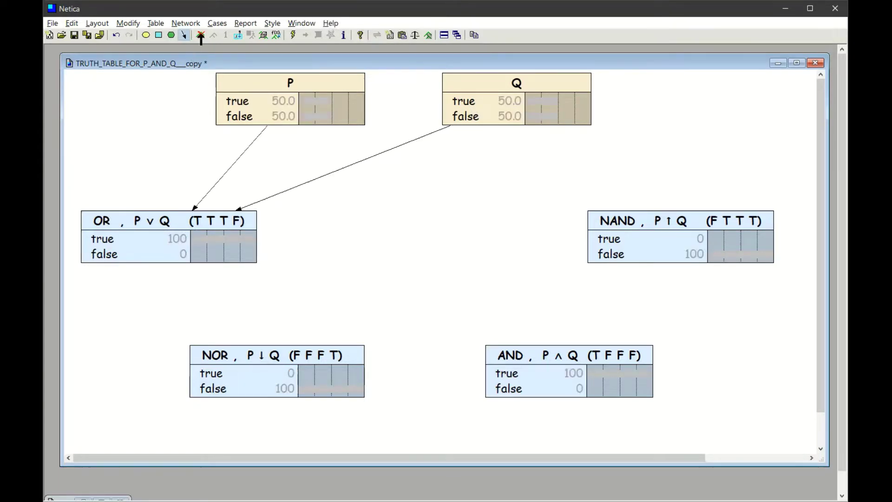
Set the OR node's table to false for P false and Q false, apply it, and compile the network
{"action": "left_click", "coordinate": [182, 227]}
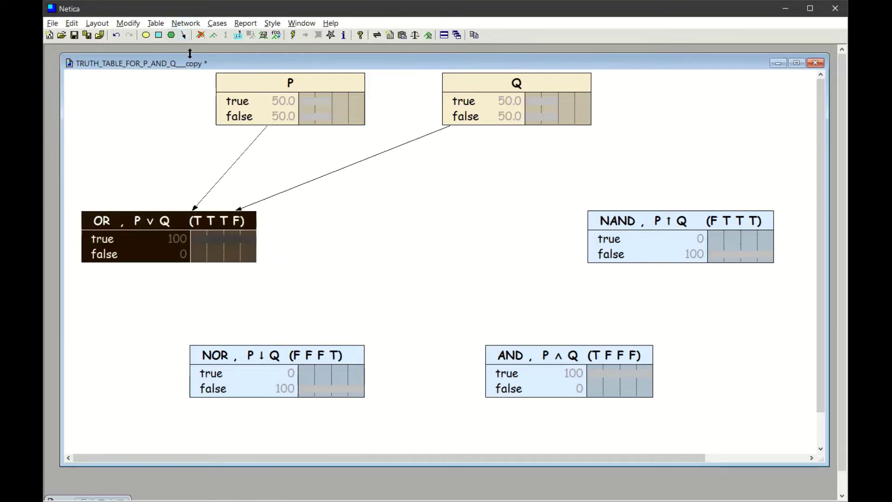
{"action": "left_click", "coordinate": [214, 36]}
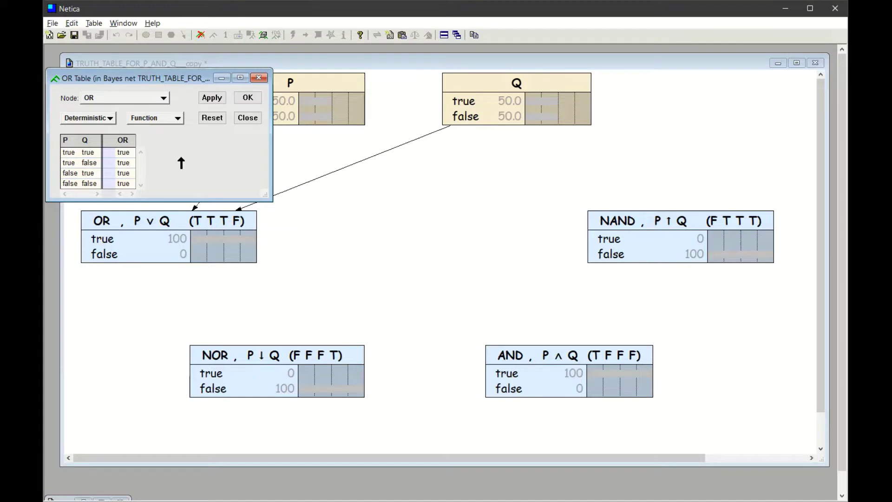
{"action": "left_click", "coordinate": [127, 185]}
{"action": "left_click", "coordinate": [132, 189]}
{"action": "left_click", "coordinate": [212, 99]}
{"action": "left_click", "coordinate": [248, 117]}
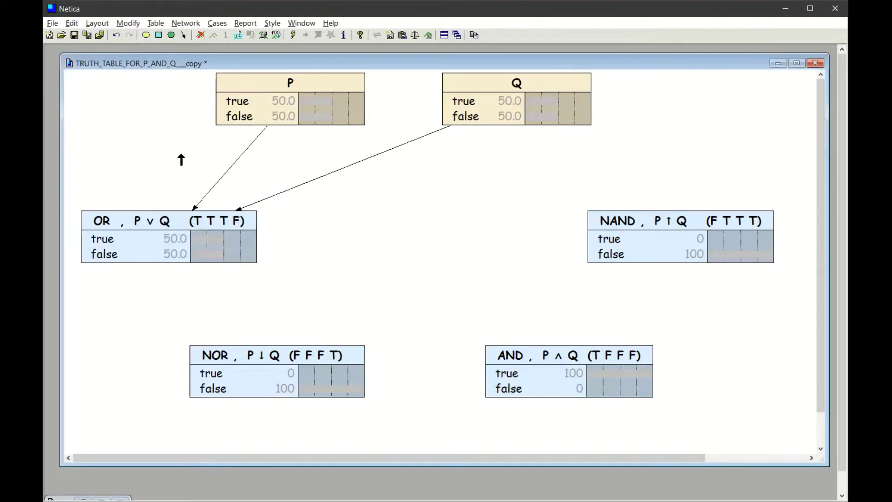
{"action": "left_click", "coordinate": [292, 35]}
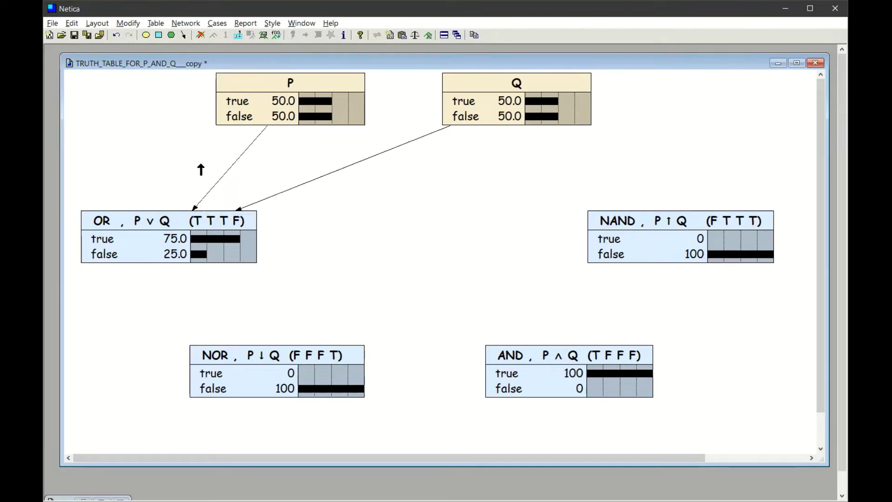
Test the OR node with P true and Q false, switch P to false, and clear all findings
{"action": "left_click", "coordinate": [242, 103]}
{"action": "left_click", "coordinate": [470, 118]}
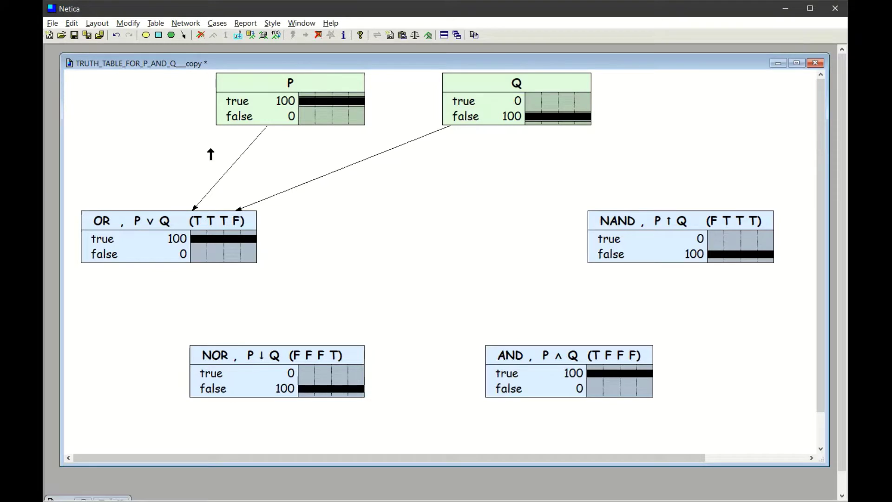
{"action": "left_click", "coordinate": [245, 117]}
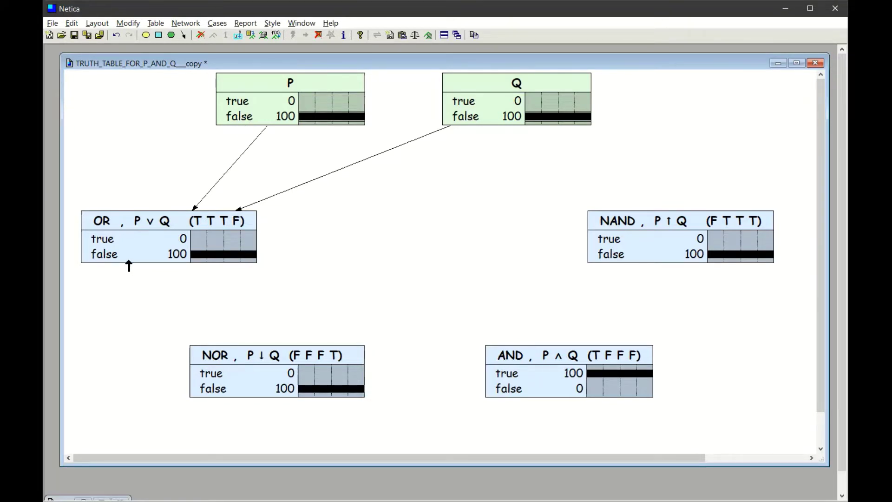
{"action": "left_click", "coordinate": [318, 35]}
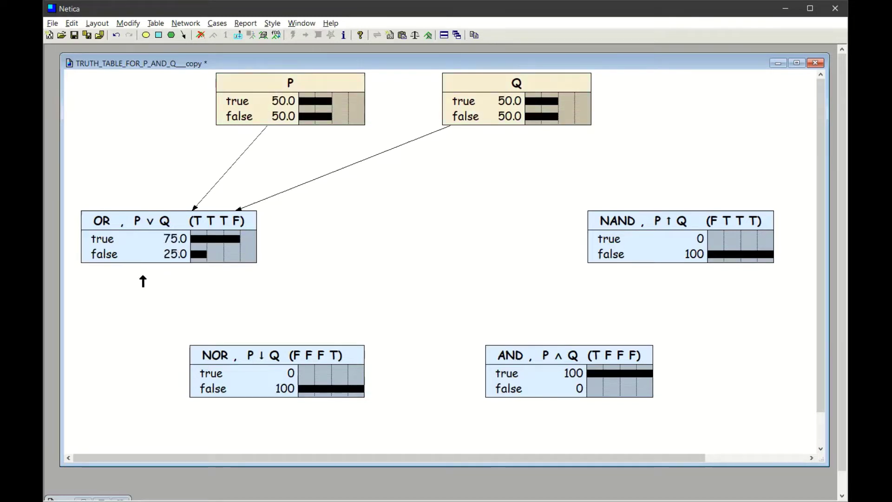
Test the reverse inference by setting OR to true and P to false, and clear all findings
{"action": "left_click", "coordinate": [108, 243]}
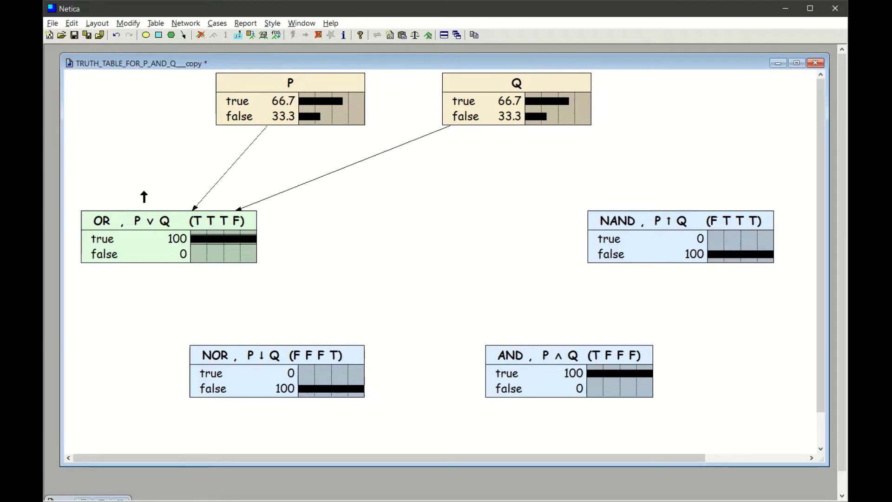
{"action": "left_click", "coordinate": [240, 117]}
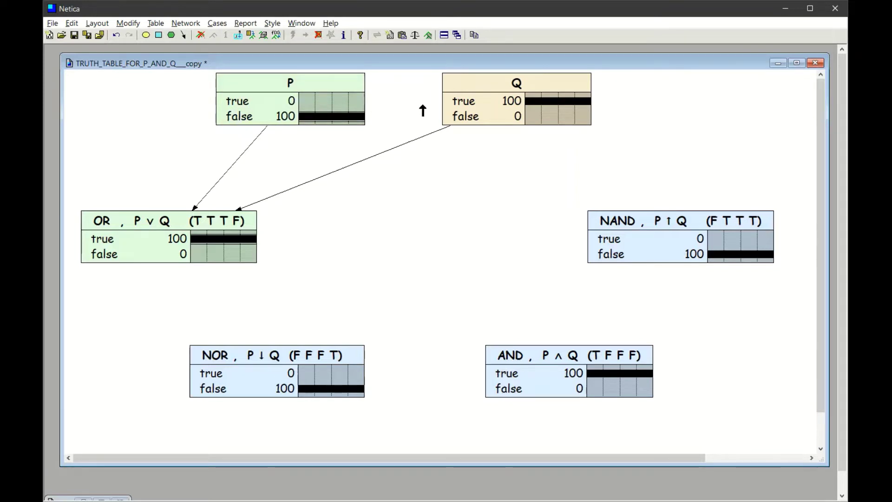
{"action": "left_click", "coordinate": [318, 35]}
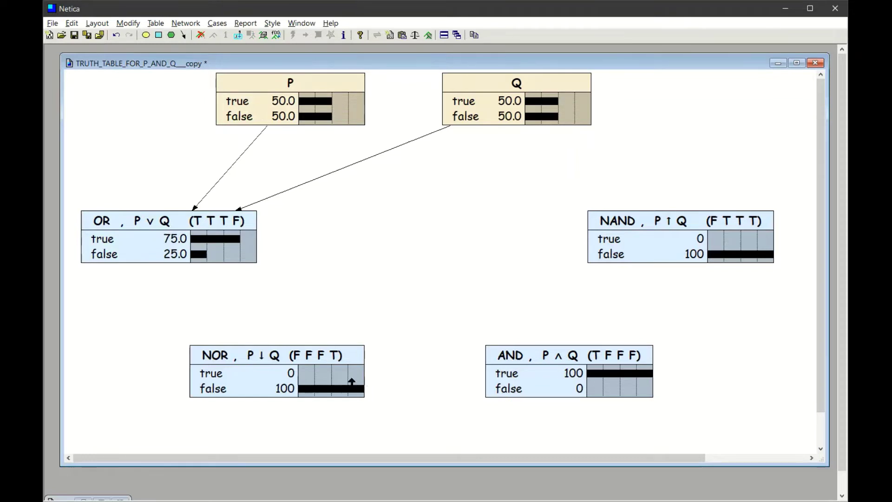
Draw links from both P and Q to each of the NOR, AND and NAND nodes
{"action": "left_click", "coordinate": [184, 35]}
{"action": "mouse_move", "coordinate": [330, 109]}
{"action": "left_mouse_down"}
{"action": "mouse_move", "coordinate": [319, 313]}
{"action": "mouse_move", "coordinate": [302, 367]}
{"action": "left_mouse_up"}
{"action": "left_click_drag", "start_coordinate": [302, 117], "coordinate": [522, 363]}
{"action": "mouse_move", "coordinate": [358, 122]}
{"action": "left_mouse_down"}
{"action": "mouse_move", "coordinate": [604, 204]}
{"action": "mouse_move", "coordinate": [604, 213]}
{"action": "left_mouse_up"}
{"action": "mouse_move", "coordinate": [458, 100]}
{"action": "left_mouse_down"}
{"action": "mouse_move", "coordinate": [442, 143]}
{"action": "mouse_move", "coordinate": [308, 355]}
{"action": "left_mouse_up"}
{"action": "left_click_drag", "start_coordinate": [500, 109], "coordinate": [536, 348]}
{"action": "left_click_drag", "start_coordinate": [553, 104], "coordinate": [629, 221]}
{"action": "left_click", "coordinate": [185, 35]}
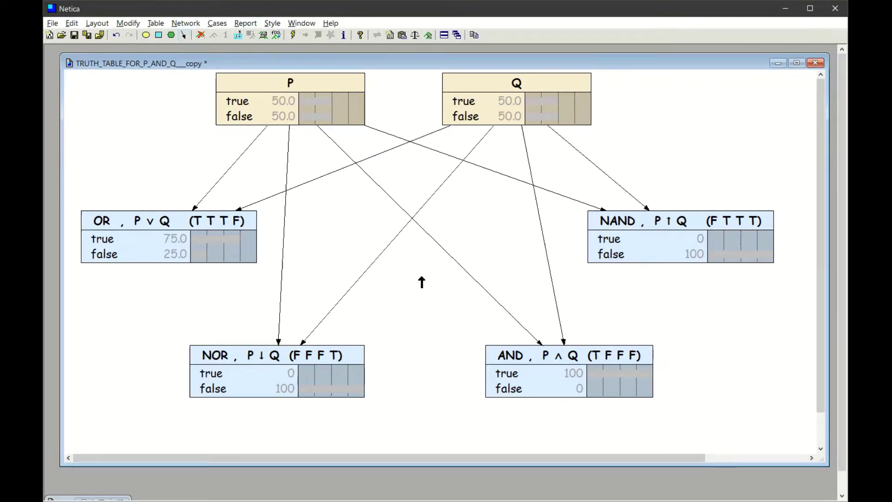
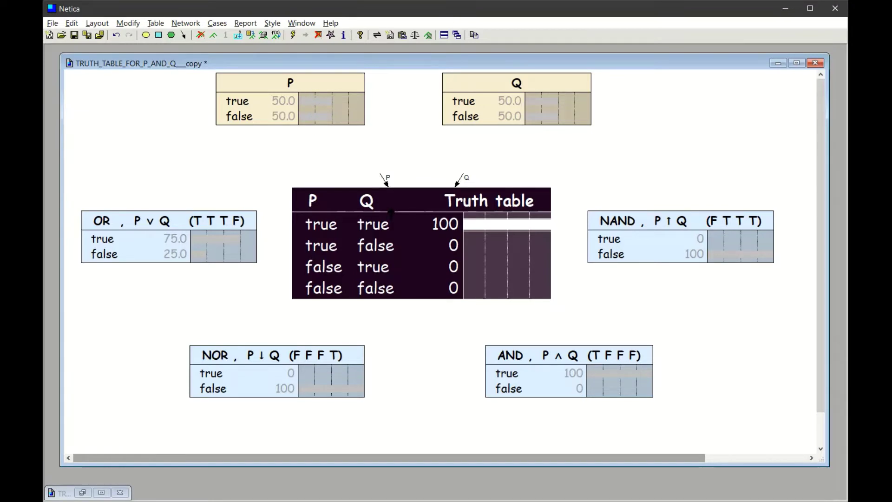
Reconnect the Truth table node's two loose incoming links to nodes P and Q
{"action": "left_click", "coordinate": [383, 180]}
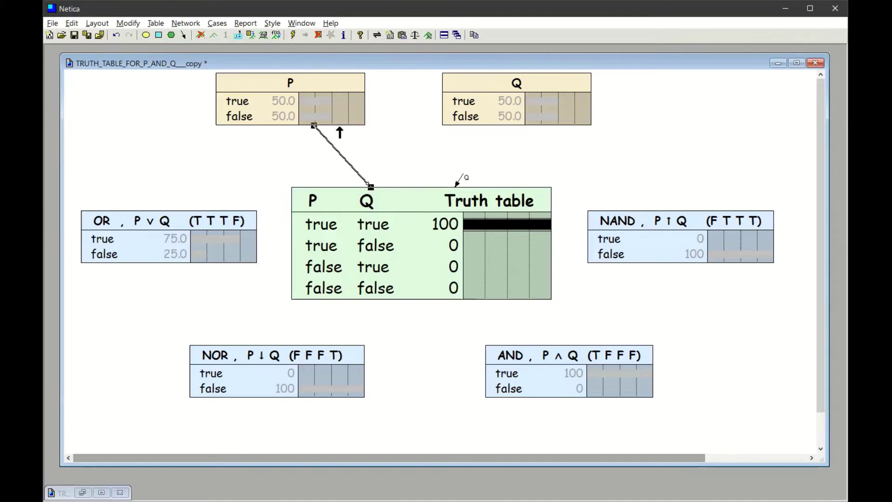
{"action": "left_click_drag", "start_coordinate": [462, 180], "coordinate": [506, 100]}
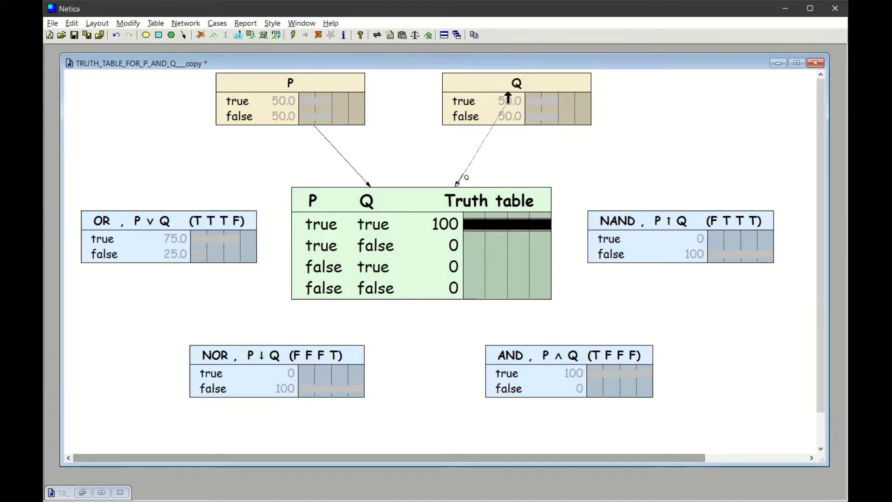
{"action": "left_click", "coordinate": [380, 166]}
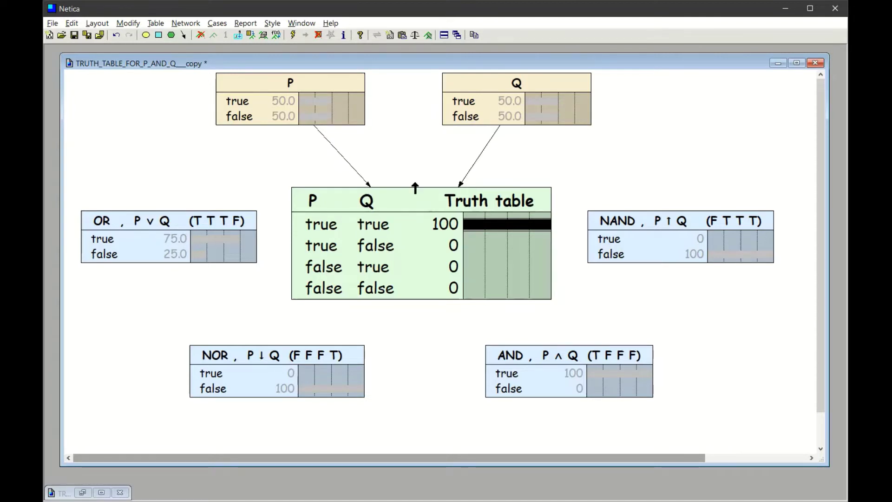
Examine the Truth table node's deterministic table, checking the state options of its rows, and close it
{"action": "left_click", "coordinate": [415, 198]}
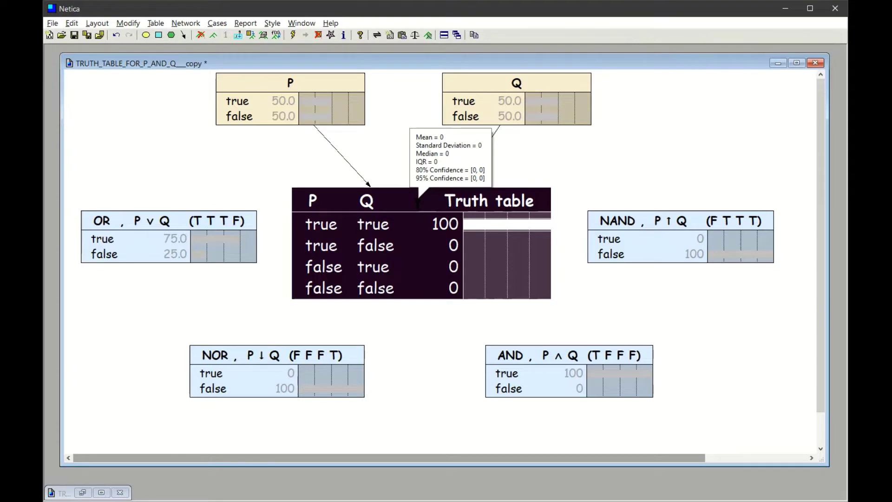
{"action": "left_click", "coordinate": [214, 36]}
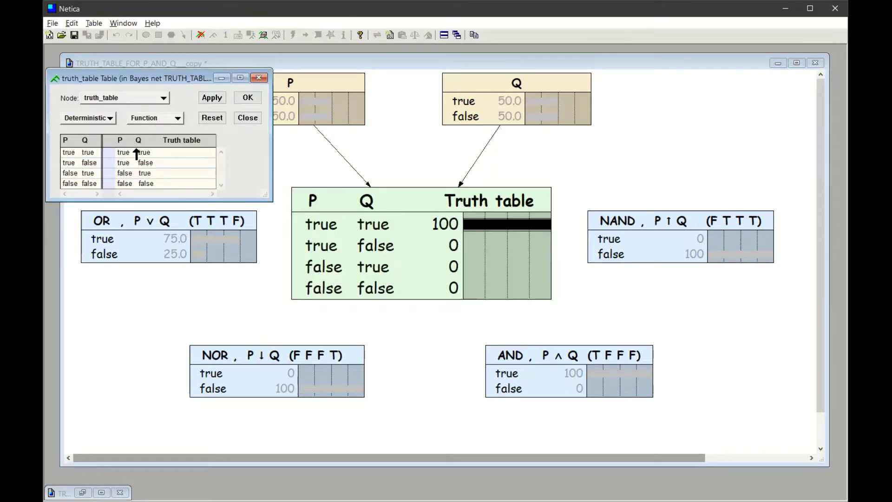
{"action": "left_click", "coordinate": [201, 150]}
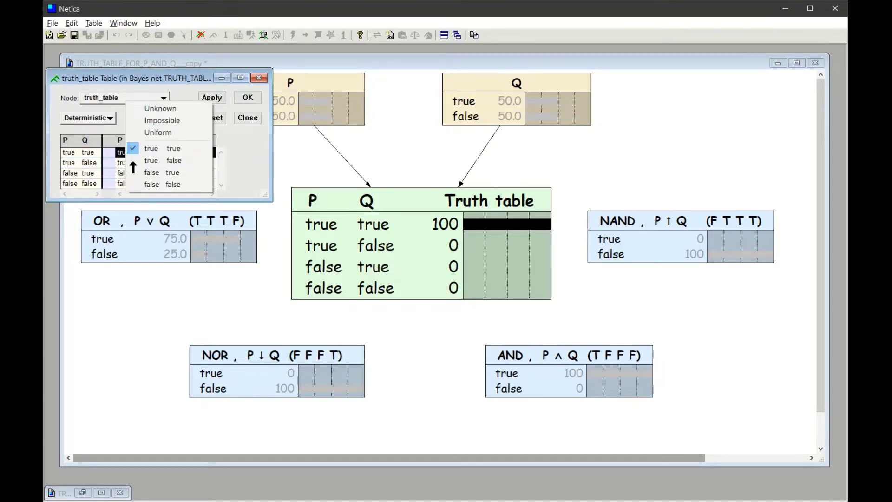
{"action": "key", "text": "Escape"}
{"action": "left_click", "coordinate": [199, 162]}
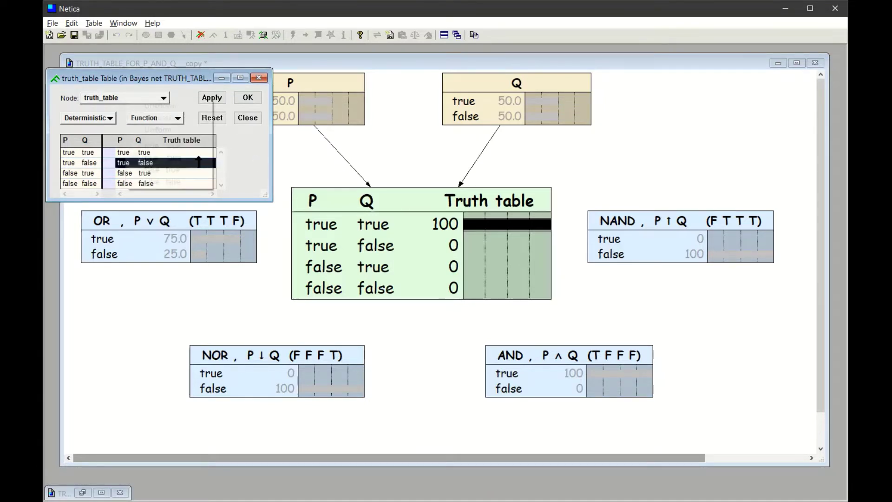
{"action": "key", "text": "Escape"}
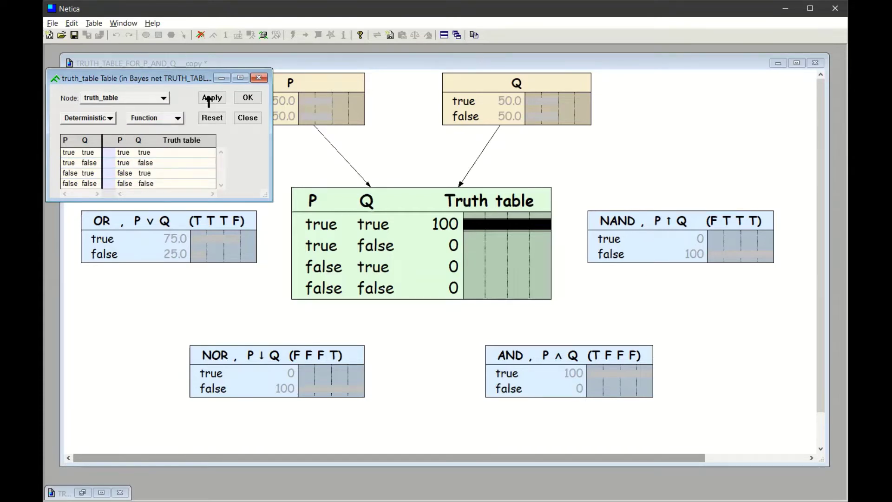
{"action": "left_click", "coordinate": [242, 119]}
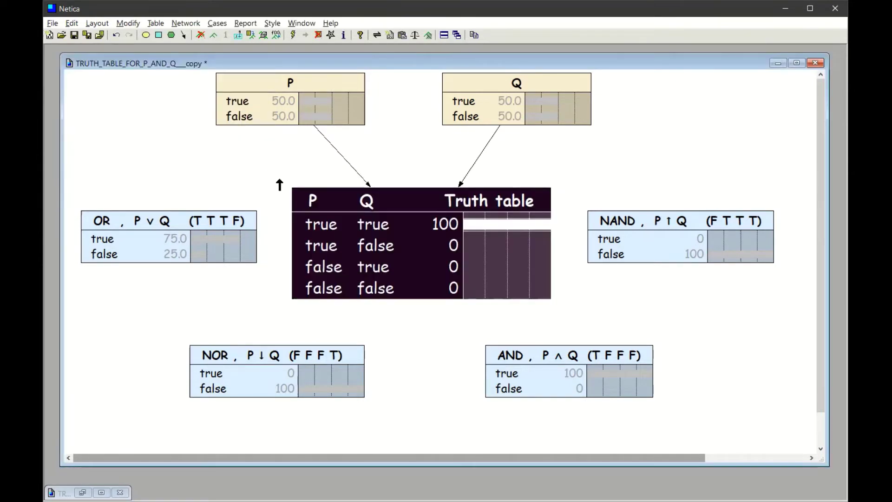
Inspect the list of states in the Truth table node's properties and close the dialog
{"action": "left_click", "coordinate": [425, 206]}
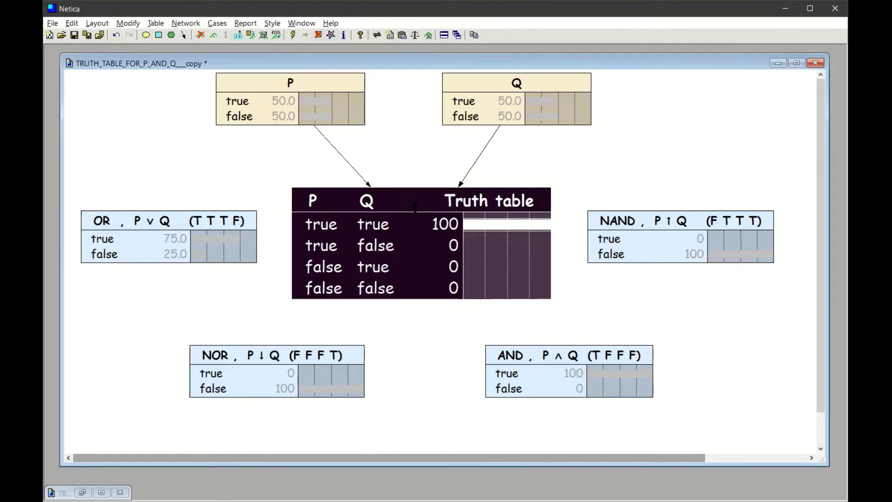
{"action": "left_click", "coordinate": [343, 35]}
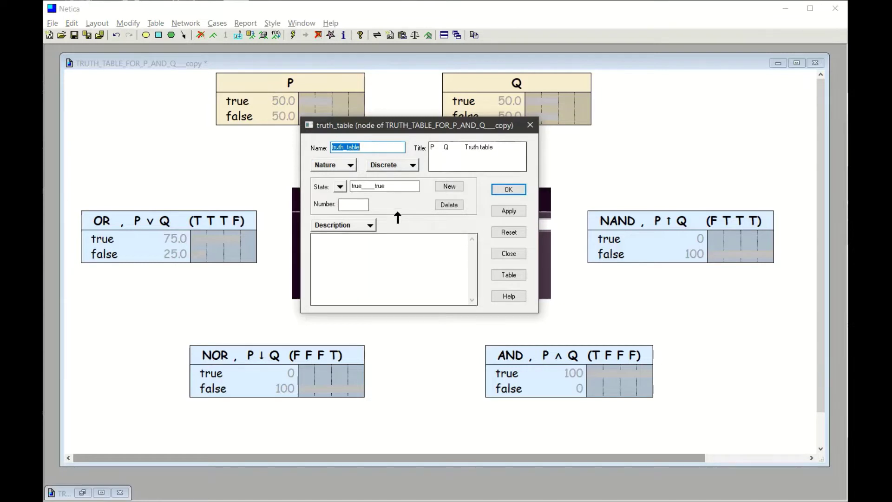
{"action": "left_click", "coordinate": [340, 187]}
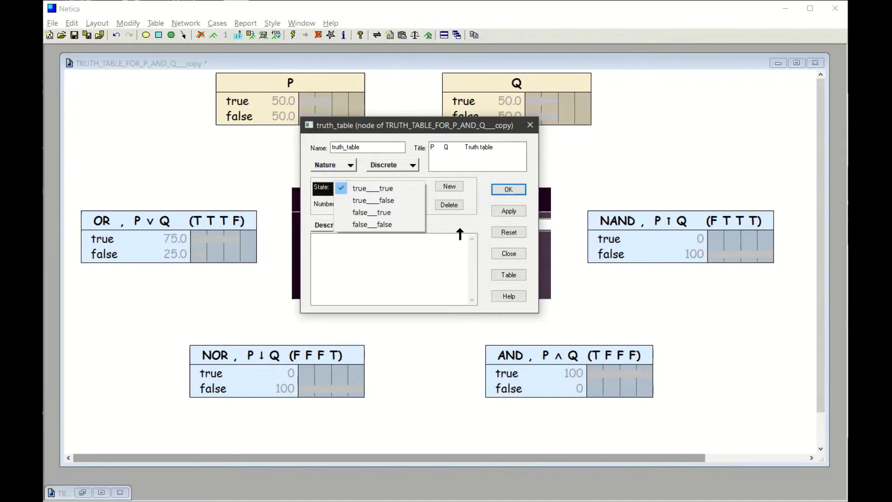
{"action": "left_click", "coordinate": [507, 188]}
{"action": "left_click", "coordinate": [507, 189]}
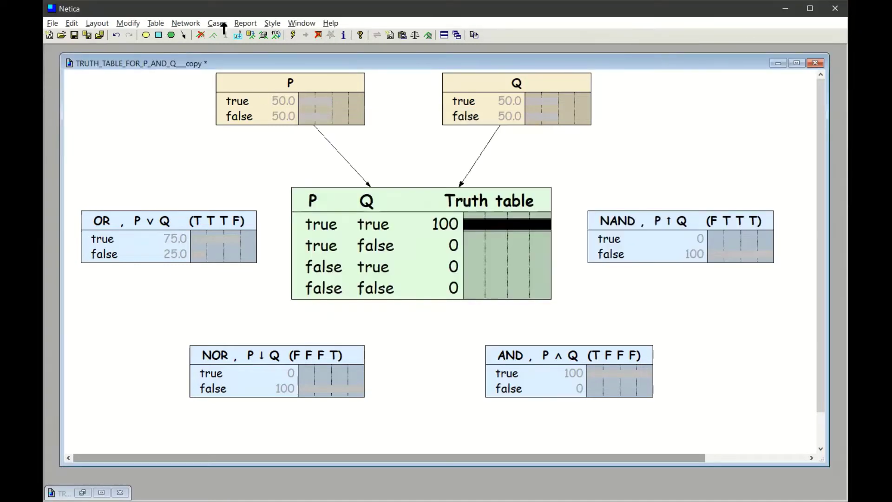
Link the Truth table node to the OR, NOR, AND and NAND nodes, and clear all findings
{"action": "left_click", "coordinate": [184, 35]}
{"action": "left_click_drag", "start_coordinate": [297, 238], "coordinate": [237, 232]}
{"action": "left_click_drag", "start_coordinate": [360, 294], "coordinate": [327, 365]}
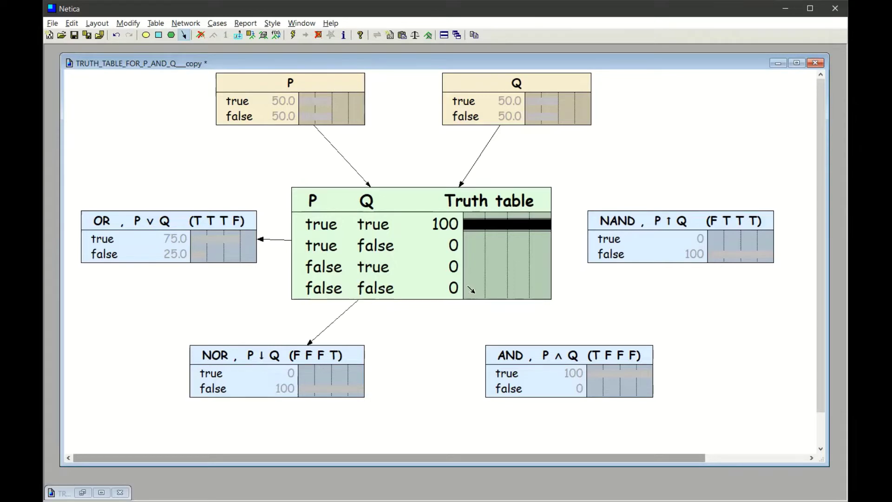
{"action": "left_click_drag", "start_coordinate": [539, 239], "coordinate": [606, 241]}
{"action": "left_click", "coordinate": [317, 38]}
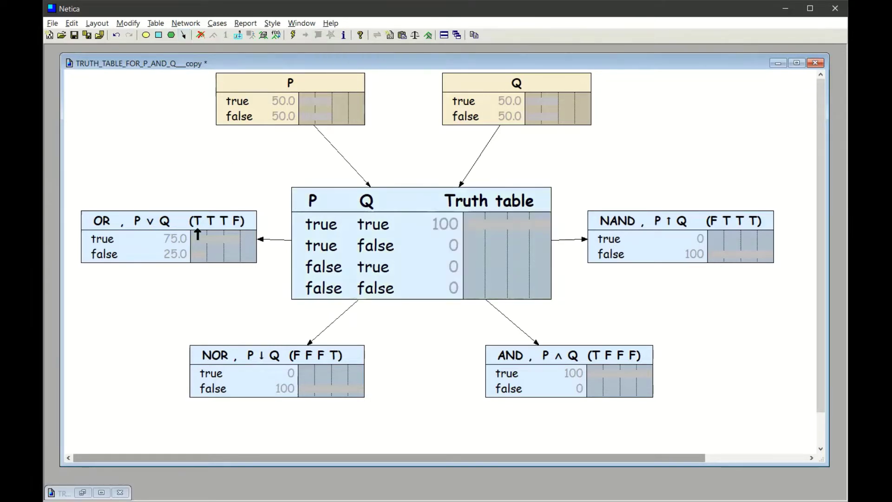
Nudge the OR node slightly downward to level its link with the Truth table node
{"action": "left_click", "coordinate": [176, 223]}
{"action": "key", "text": "Down"}
{"action": "key", "text": "Down"}
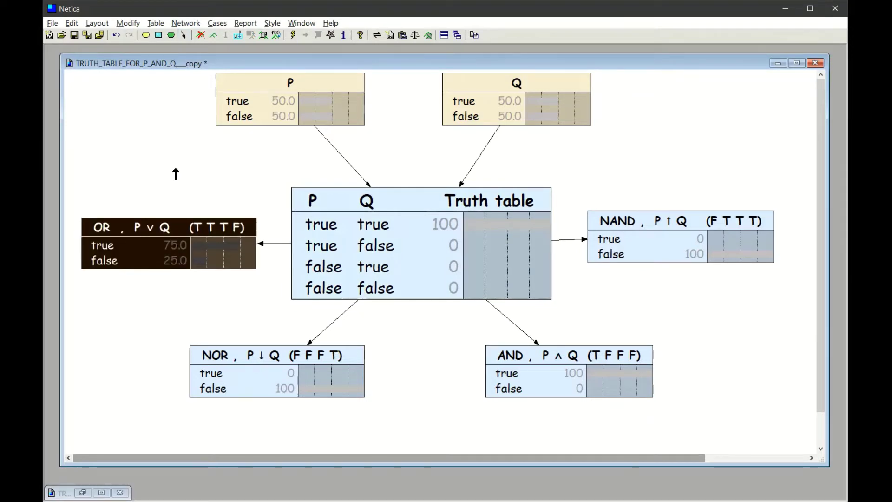
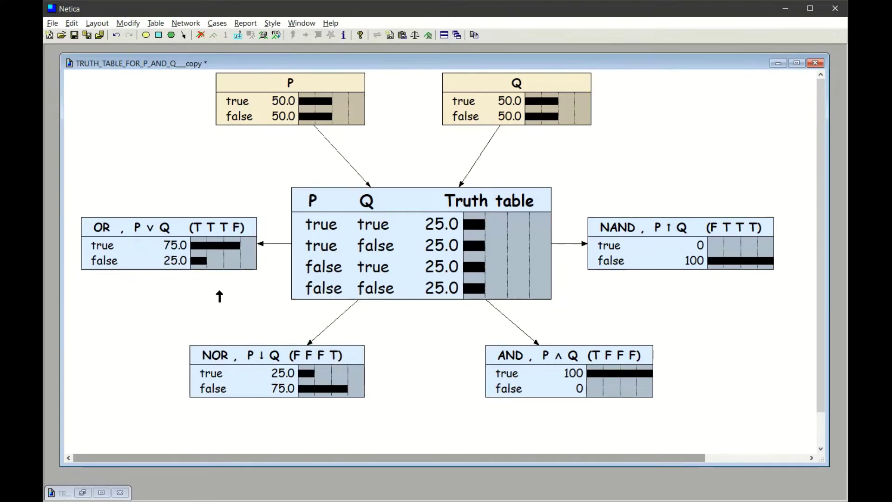
Set the AND node's table to false for every row except P true and Q true, and apply it
{"action": "left_click", "coordinate": [553, 352]}
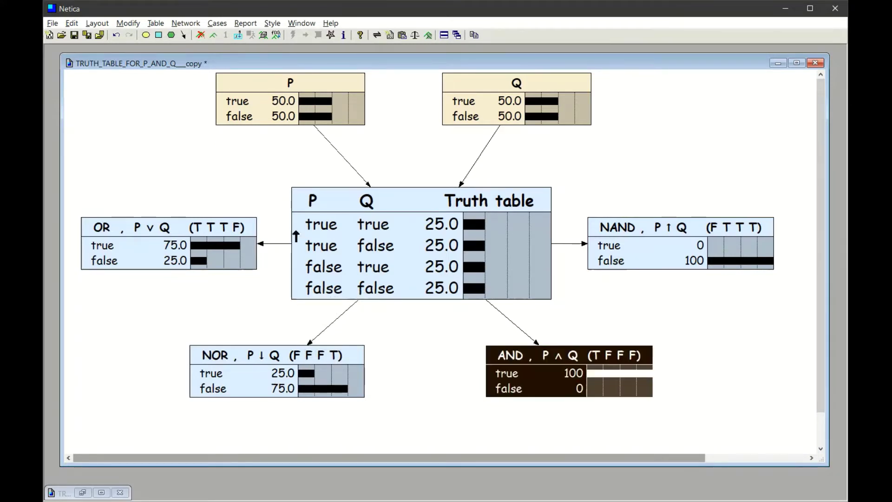
{"action": "left_click", "coordinate": [213, 35]}
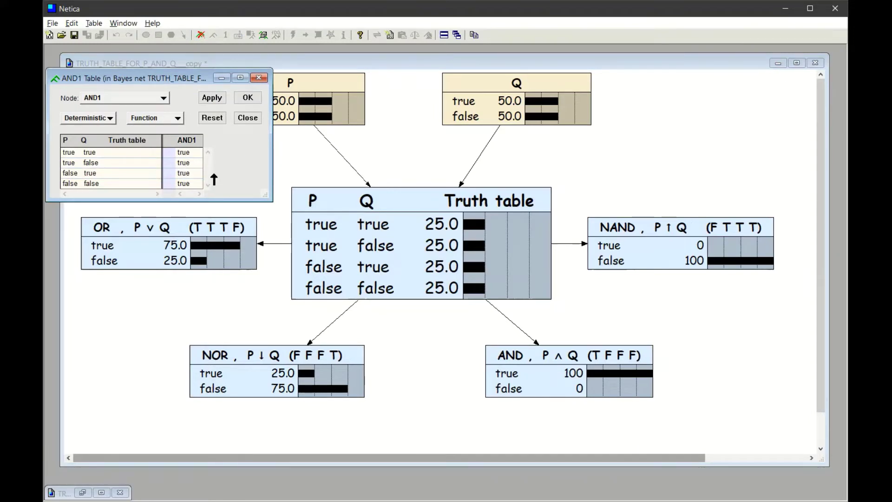
{"action": "left_click", "coordinate": [211, 178]}
{"action": "left_click", "coordinate": [191, 186]}
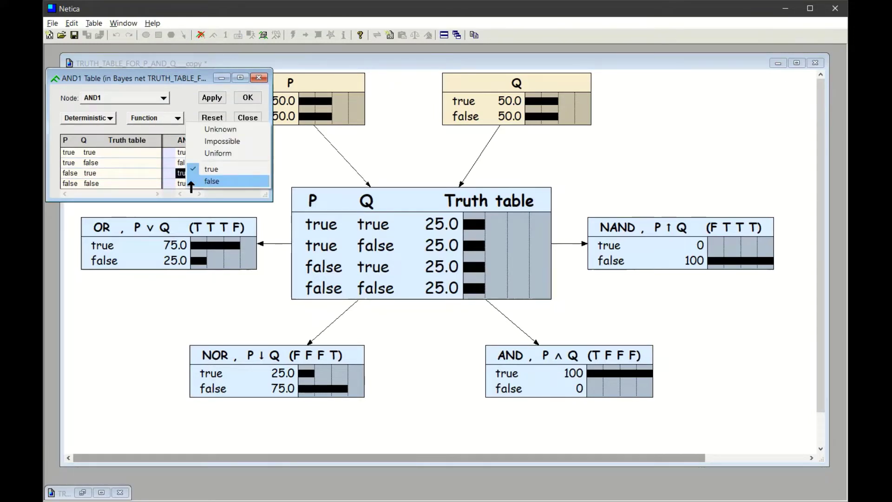
{"action": "left_click", "coordinate": [212, 181]}
{"action": "left_click", "coordinate": [181, 183]}
{"action": "left_click", "coordinate": [212, 191]}
{"action": "left_click", "coordinate": [212, 98]}
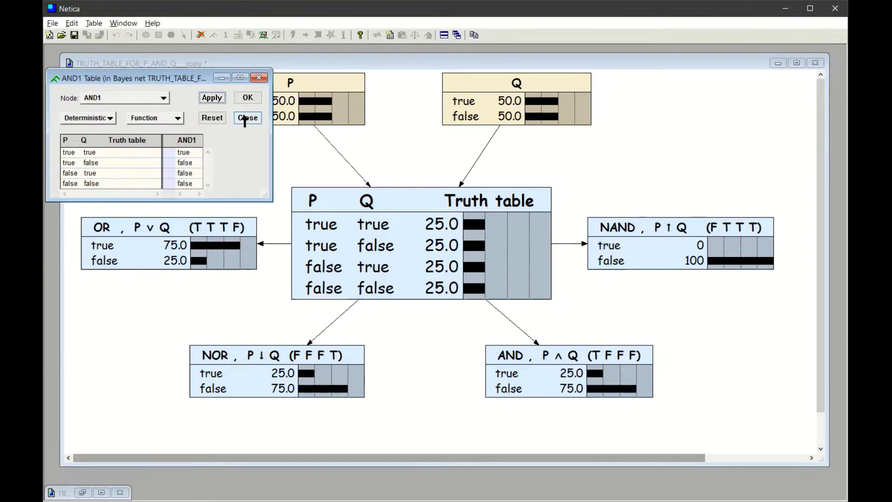
Close the AND table, set the NAND node's table to true for every row except P true and Q true, and apply it
{"action": "left_click", "coordinate": [247, 117]}
{"action": "left_click", "coordinate": [430, 352]}
{"action": "left_click", "coordinate": [663, 235]}
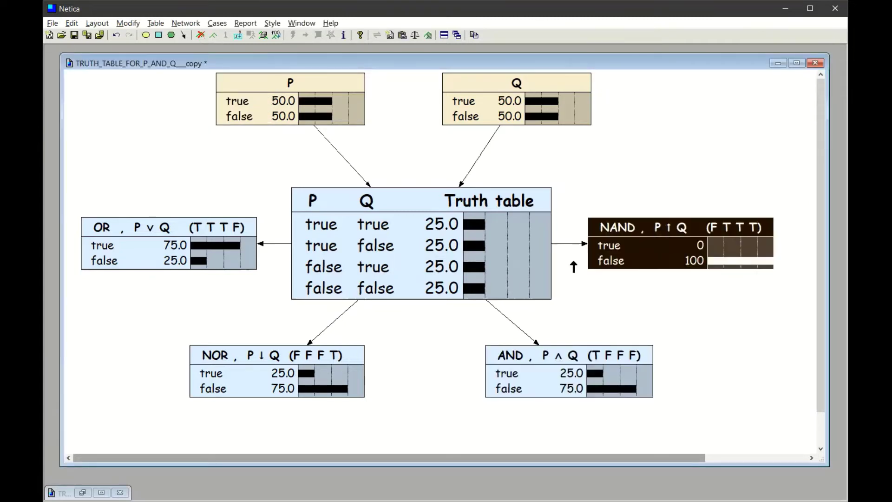
{"action": "left_click", "coordinate": [213, 35]}
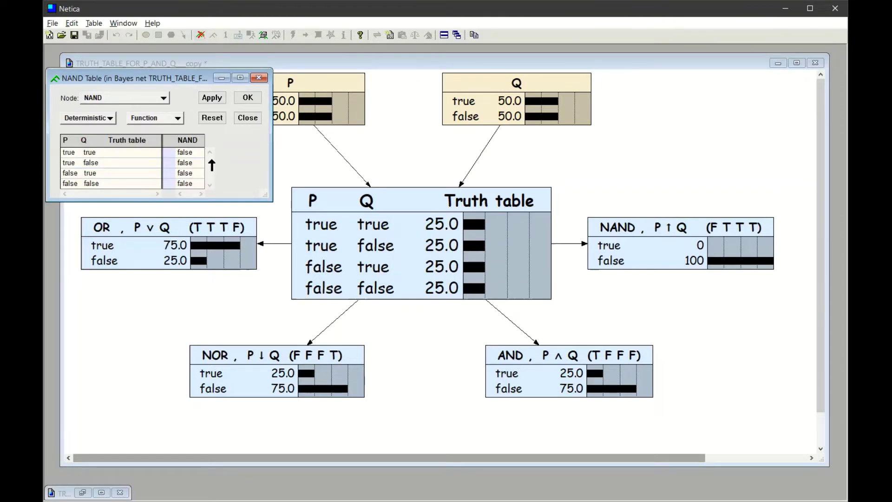
{"action": "left_click", "coordinate": [187, 184]}
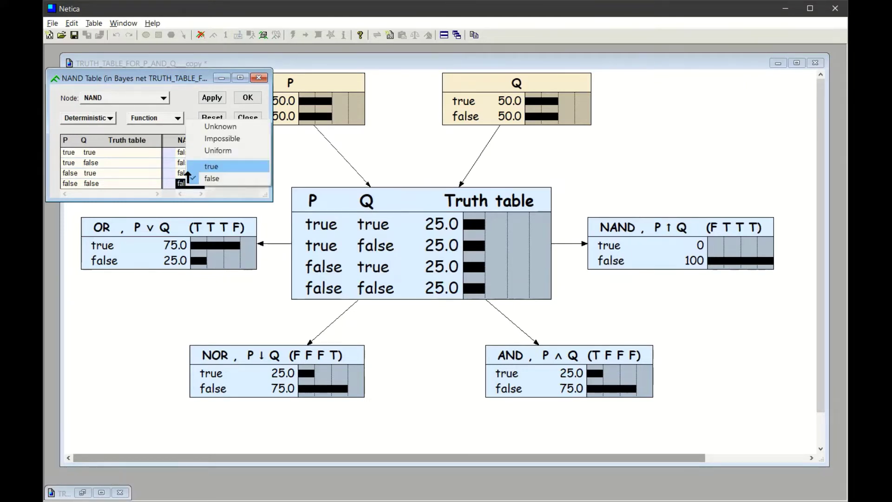
{"action": "key", "text": "Return"}
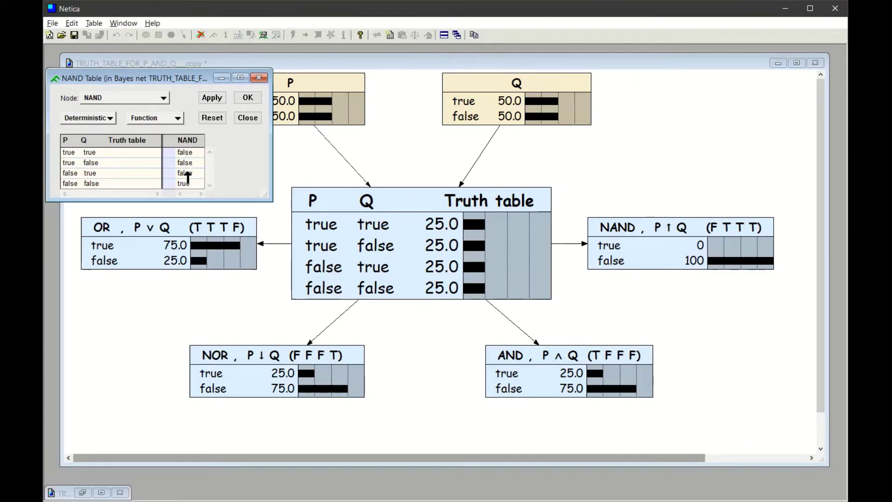
{"action": "left_click", "coordinate": [187, 172]}
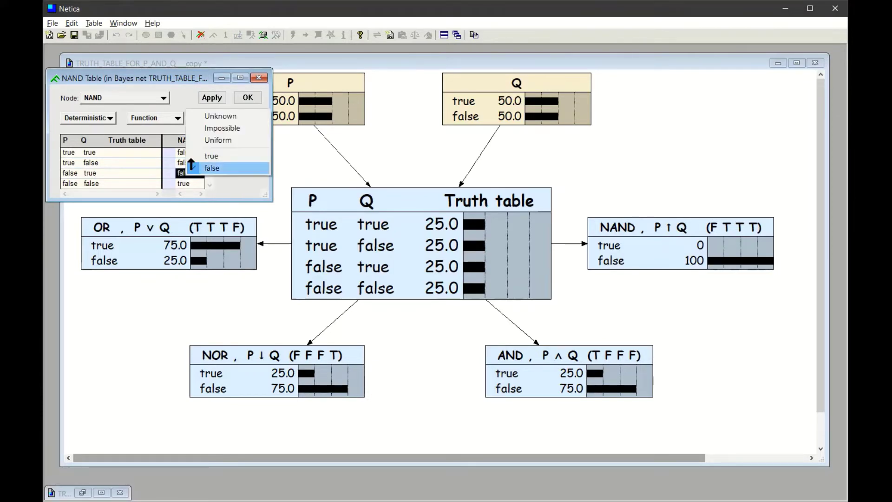
{"action": "left_click", "coordinate": [183, 167]}
{"action": "left_click", "coordinate": [183, 166]}
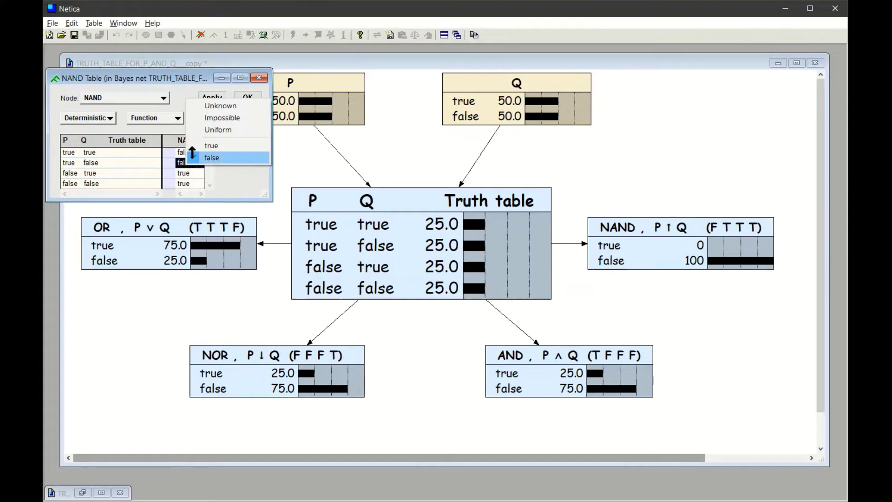
{"action": "left_click", "coordinate": [218, 153]}
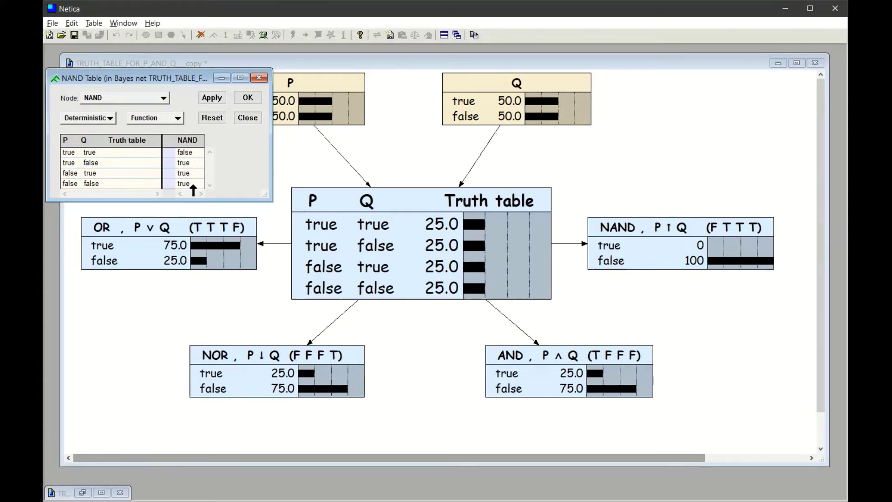
{"action": "left_click", "coordinate": [212, 97]}
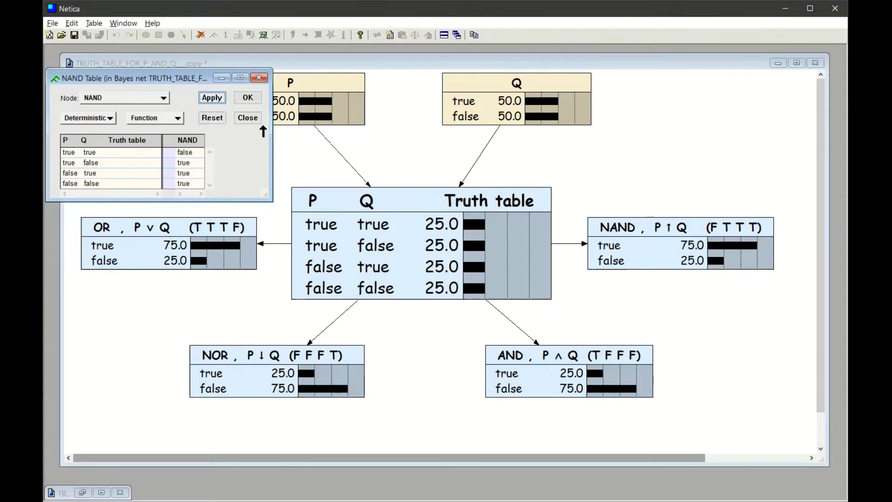
{"action": "left_click", "coordinate": [245, 118]}
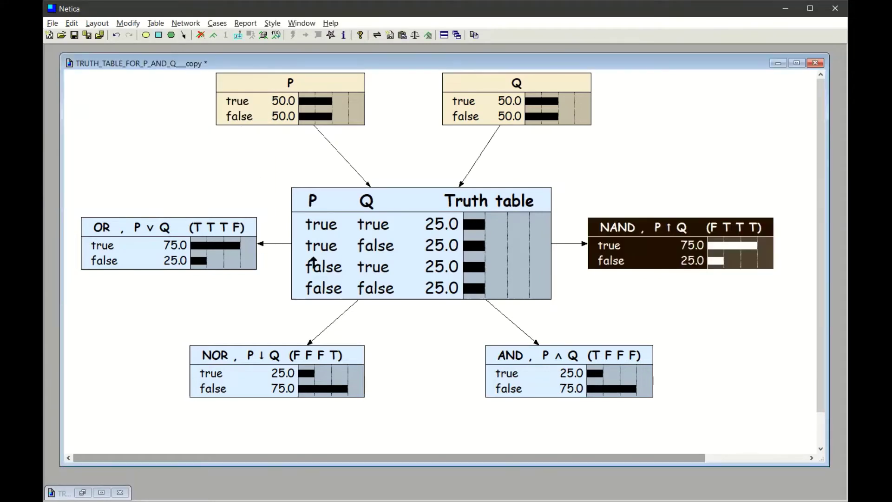
{"action": "left_click", "coordinate": [631, 293]}
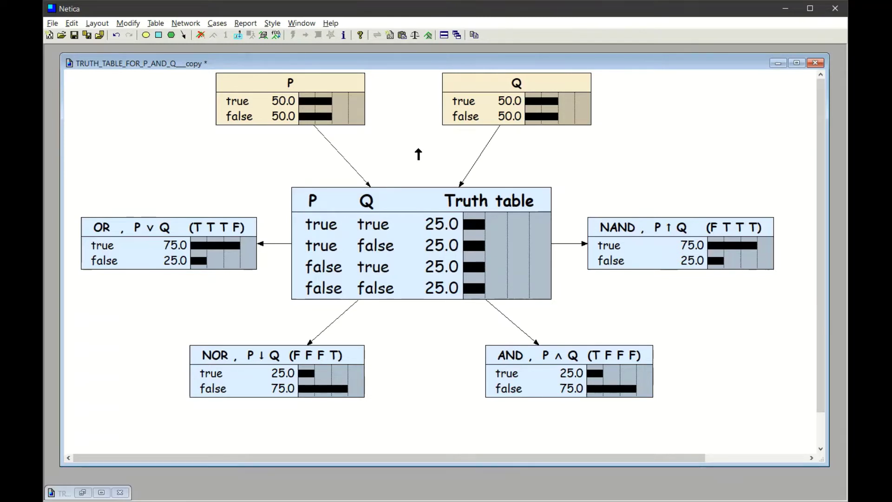
Test P true with Q true and with Q false, clear the findings, and set and clear the Truth table's true-true row
{"action": "left_click", "coordinate": [242, 103]}
{"action": "left_click", "coordinate": [468, 103]}
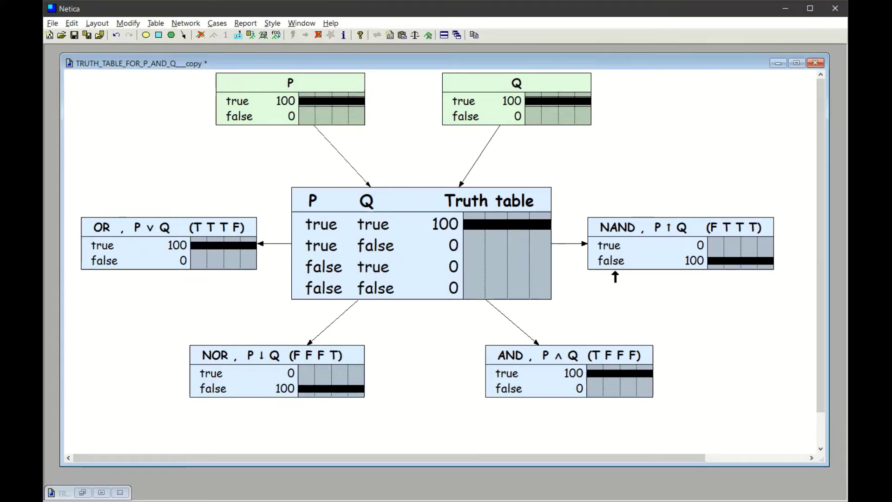
{"action": "left_click", "coordinate": [473, 120]}
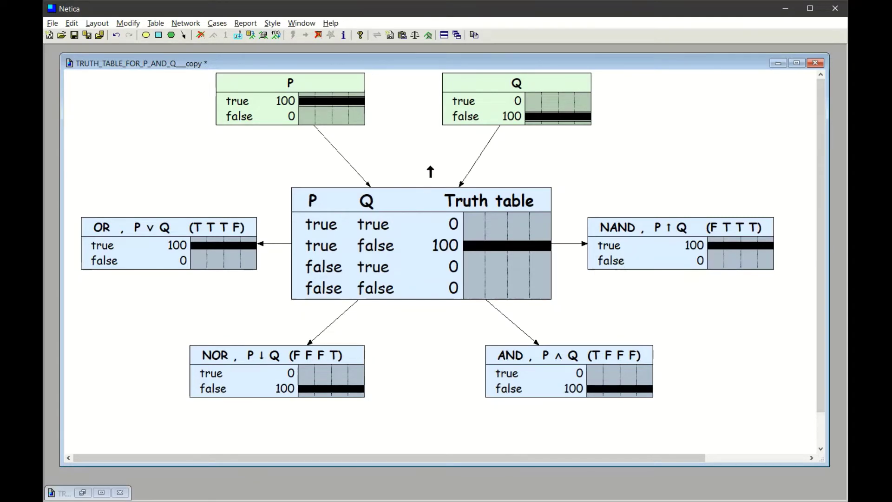
{"action": "left_click", "coordinate": [317, 35]}
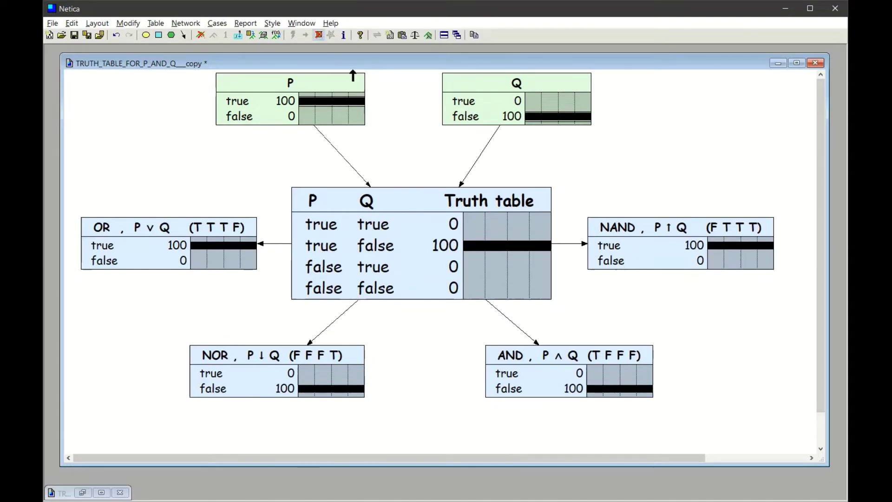
{"action": "left_click", "coordinate": [400, 229]}
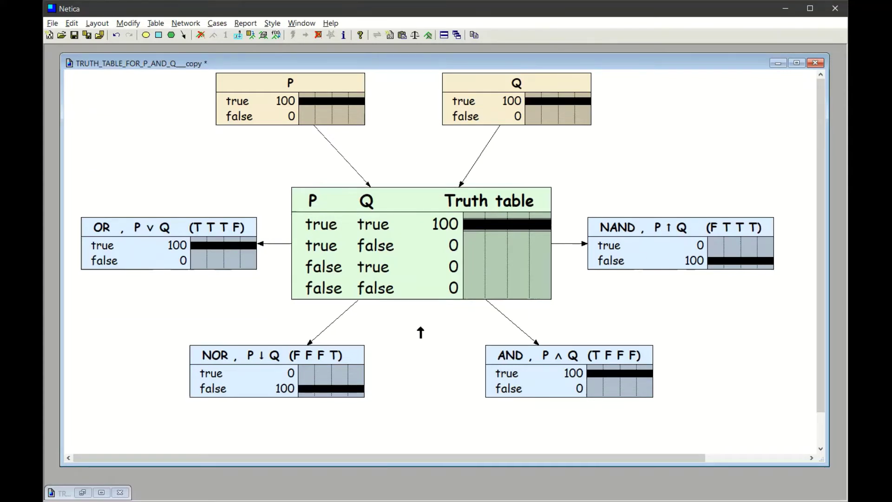
{"action": "left_click", "coordinate": [516, 224]}
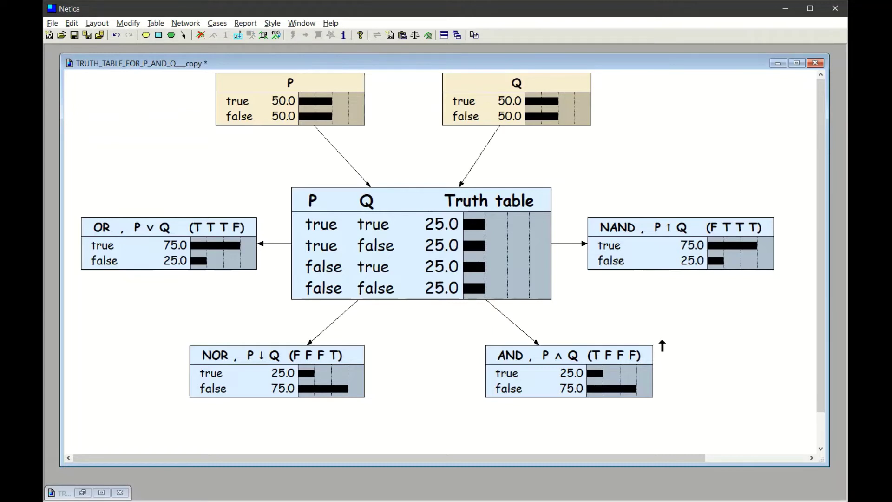
Test the network with NAND true, OR true and P false as findings, and clear all findings
{"action": "left_click", "coordinate": [614, 246]}
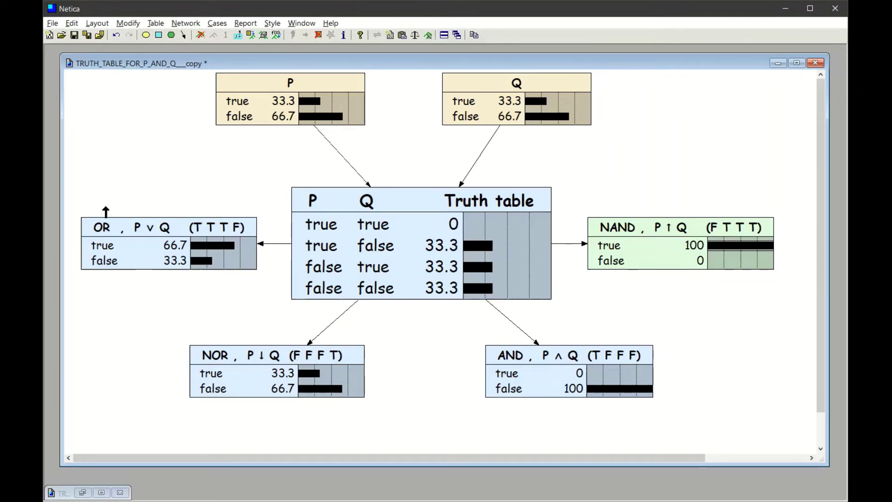
{"action": "left_click", "coordinate": [106, 246]}
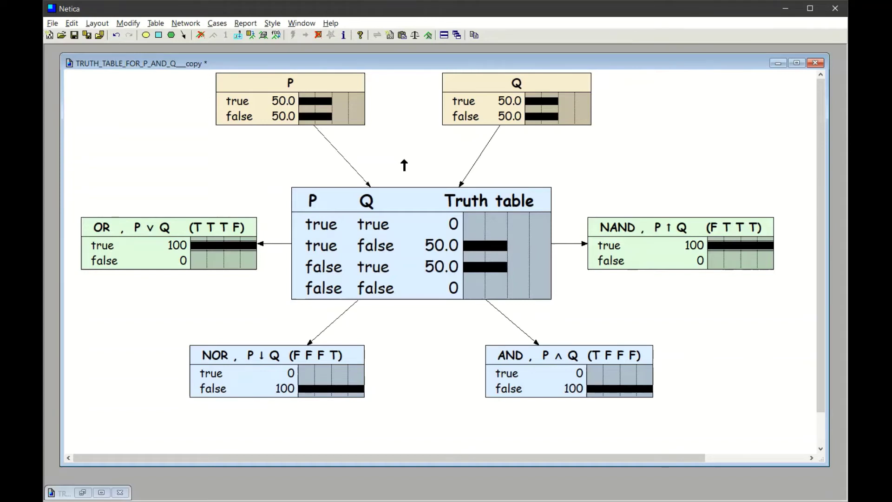
{"action": "left_click", "coordinate": [241, 118]}
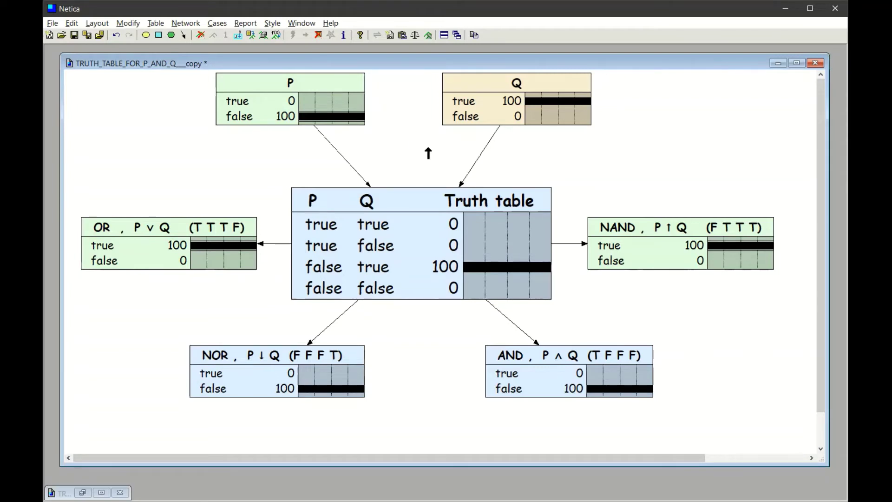
{"action": "left_click", "coordinate": [319, 36]}
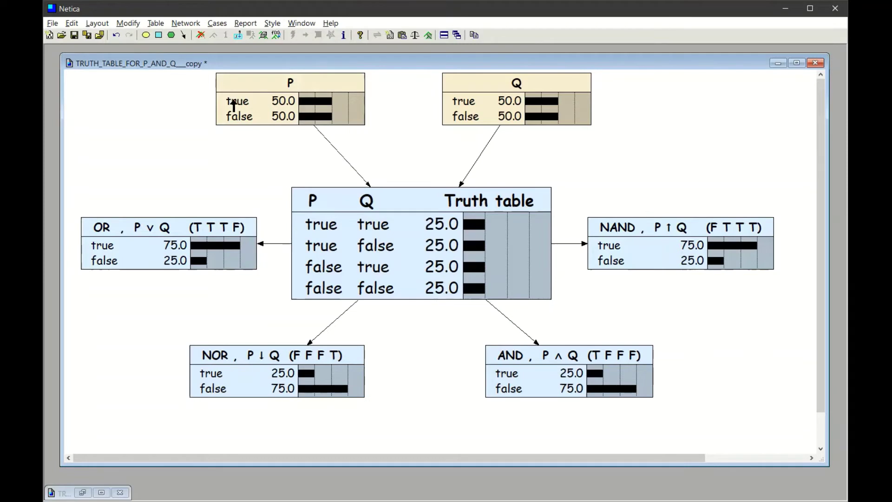
Test the network with P false and Q false as findings, and clear all findings
{"action": "left_click", "coordinate": [245, 117]}
{"action": "left_click", "coordinate": [457, 118]}
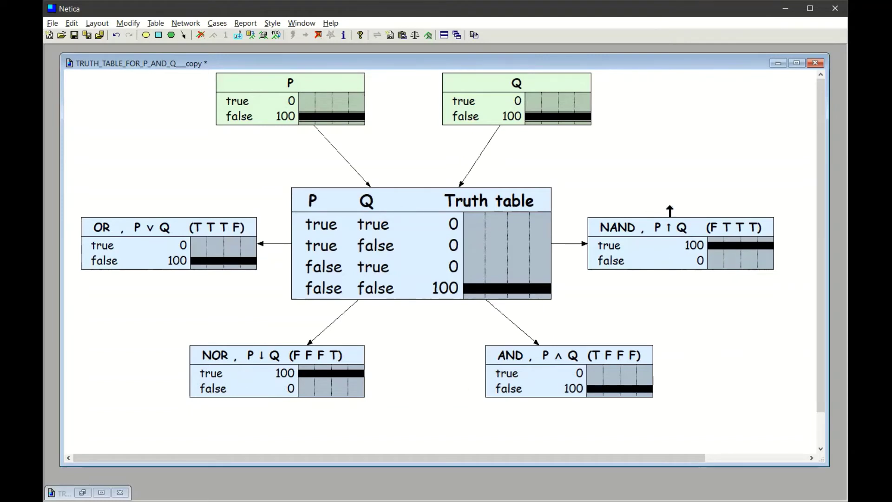
{"action": "left_click", "coordinate": [318, 35]}
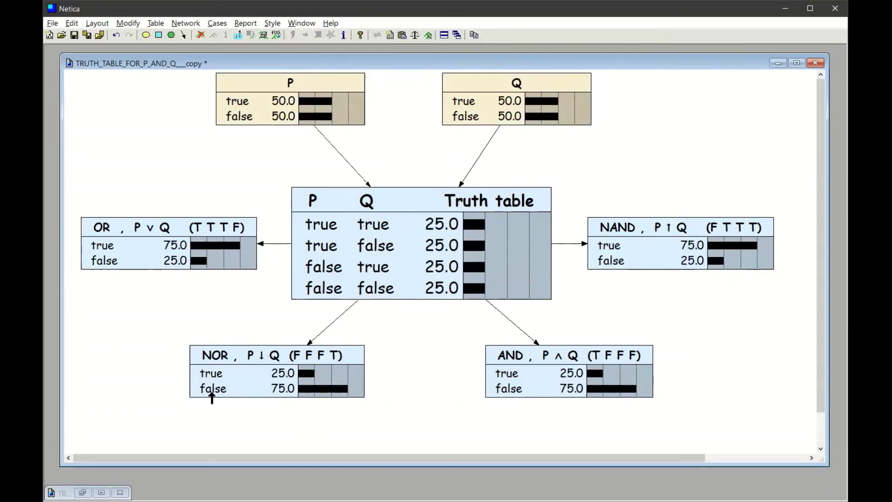
Test the network with NOR false and AND true as findings, and clear all findings
{"action": "left_click", "coordinate": [212, 391]}
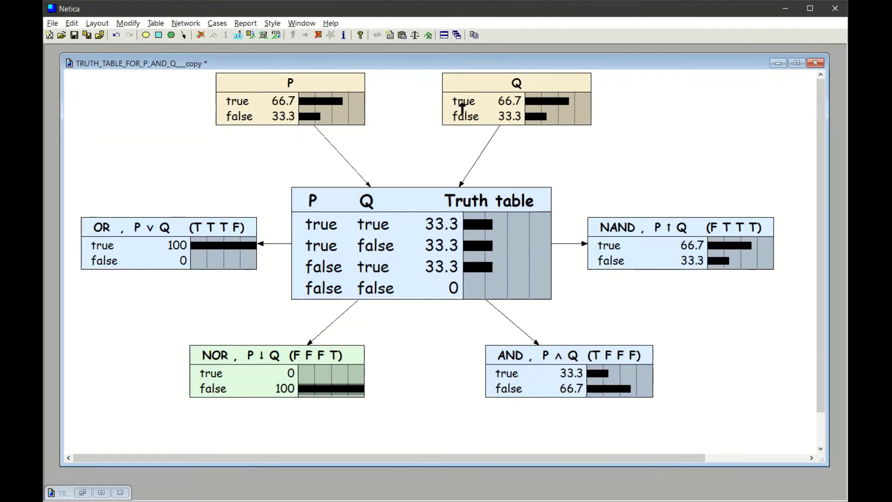
{"action": "left_click", "coordinate": [505, 374]}
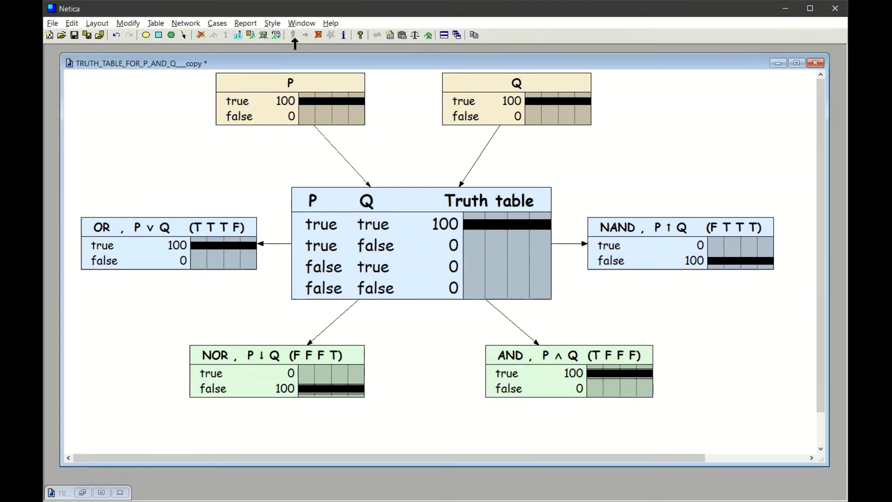
{"action": "left_click", "coordinate": [318, 36]}
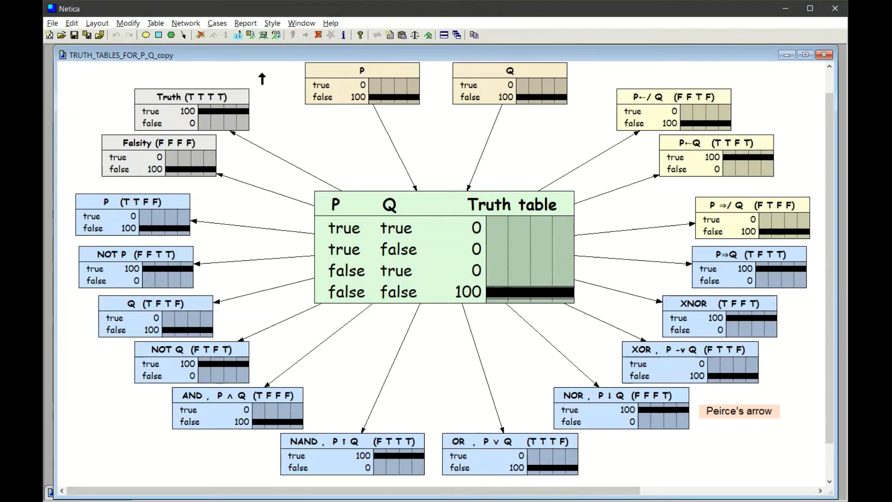
In the TRUTH_TABLES_FOR_P_Q_copy network, set the Truth table node's finding to the row with P true and Q true
{"action": "scroll", "coordinate": [74, 125], "scroll_direction": "up", "scroll_amount": 2}
{"action": "scroll", "coordinate": [79, 126], "scroll_direction": "down", "scroll_amount": 2}
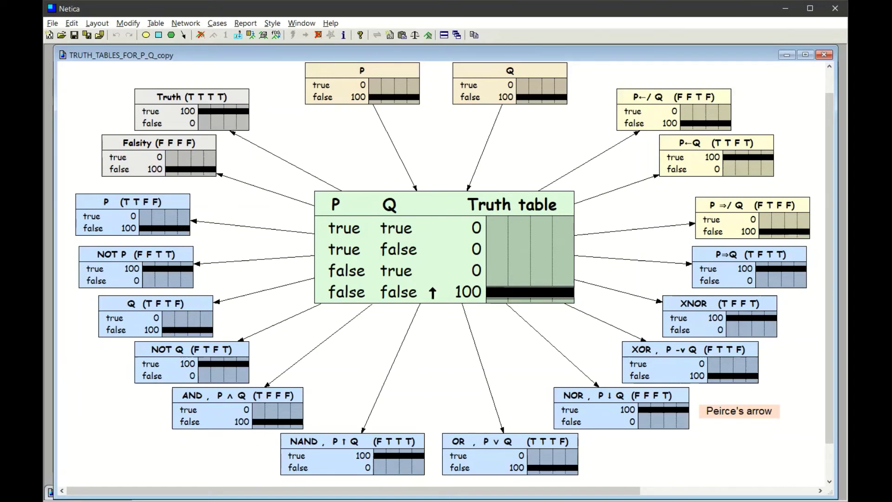
{"action": "left_click", "coordinate": [405, 231]}
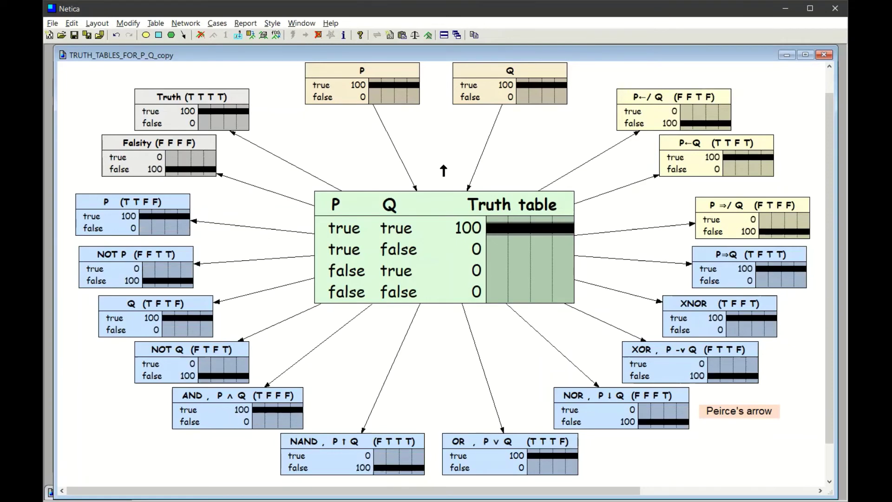